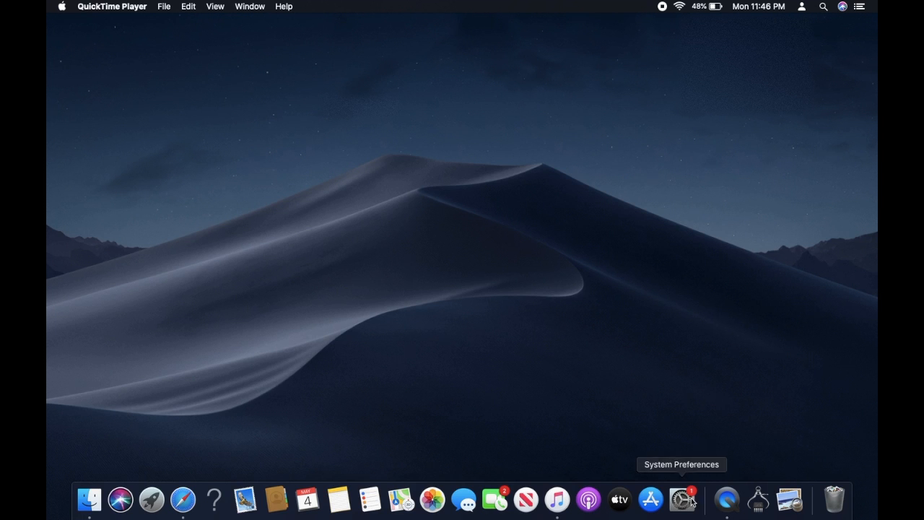
Step: Launch System Preferences from the Dock and go to the Users & Groups pane
{"action": "left_click", "coordinate": [682, 501]}
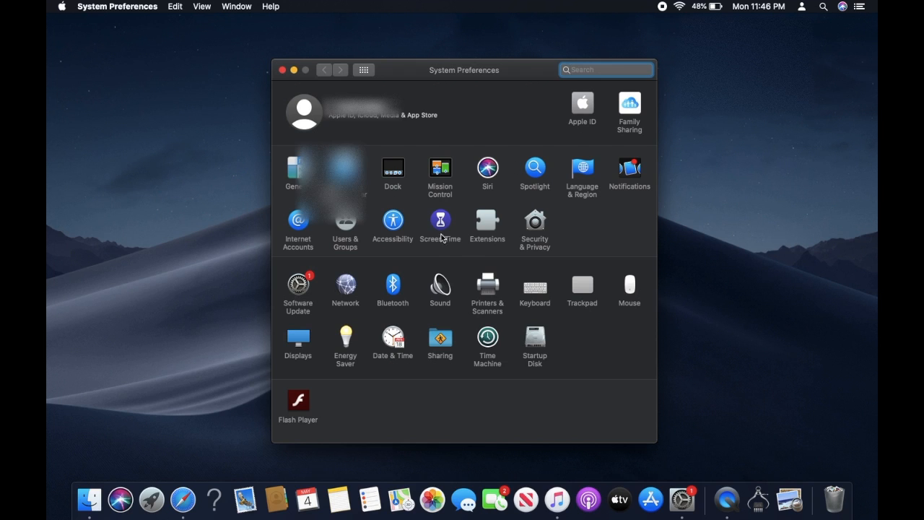
{"action": "left_click", "coordinate": [347, 224]}
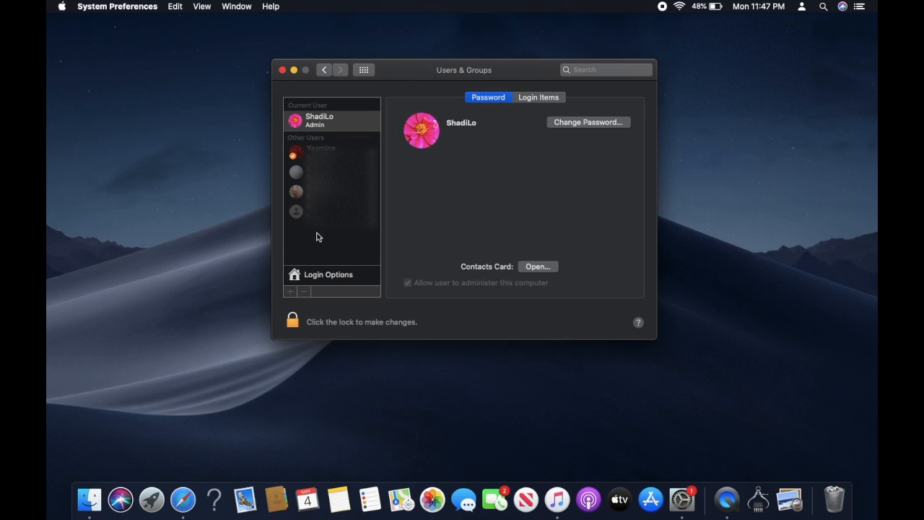
Step: Unlock Users & Groups by authenticating with the admin password
{"action": "left_click", "coordinate": [292, 322]}
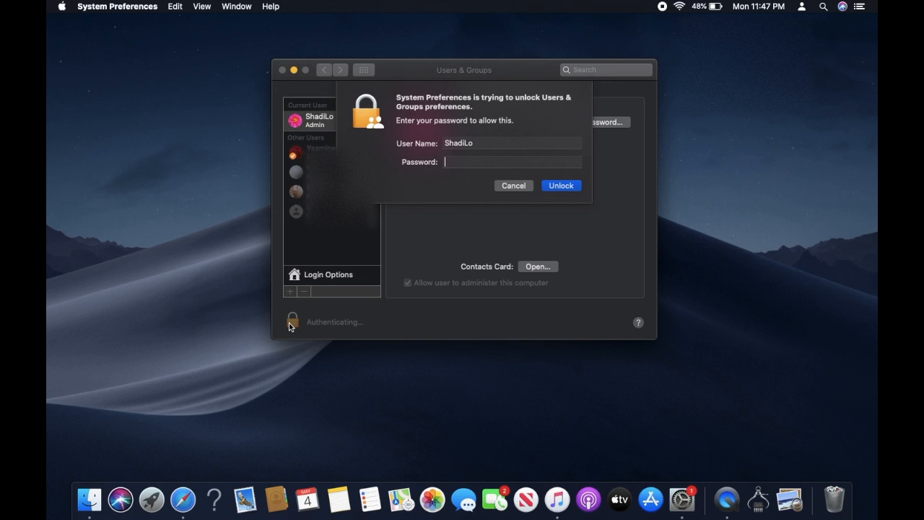
{"action": "type", "text": "****"}
{"action": "key", "text": "Return"}
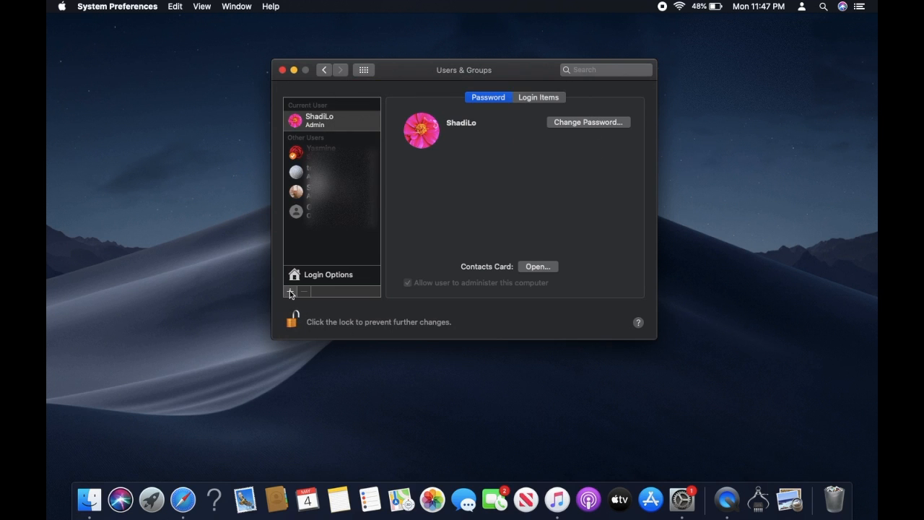
Step: Start a new user account and set its account type to Administrator
{"action": "left_click", "coordinate": [290, 293]}
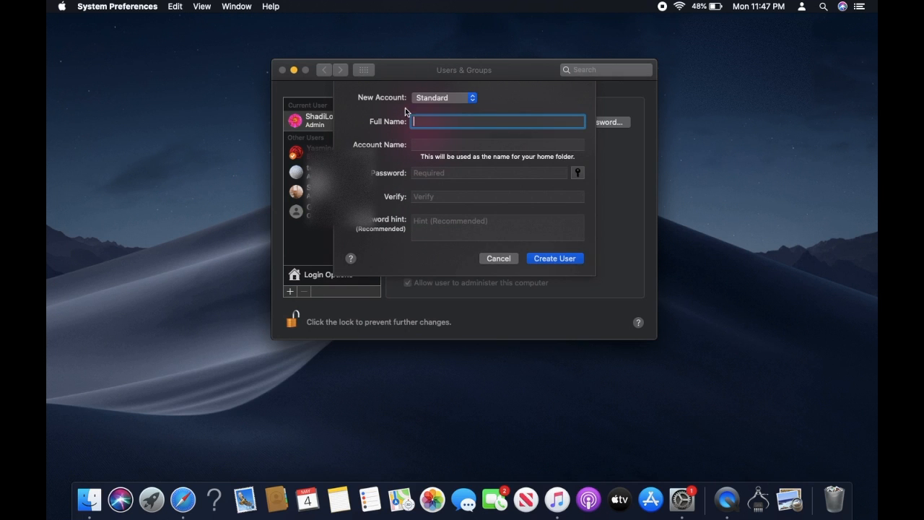
{"action": "left_click", "coordinate": [446, 99]}
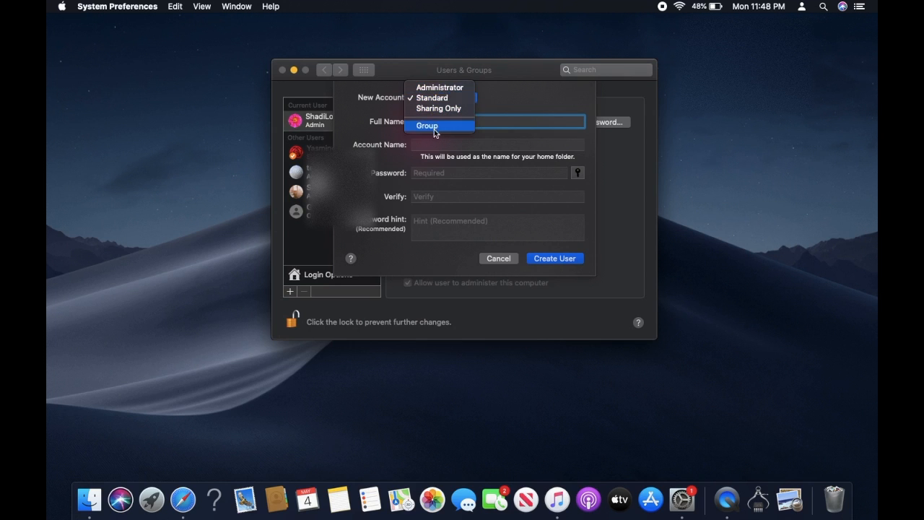
{"action": "left_click", "coordinate": [436, 89]}
{"action": "left_click", "coordinate": [439, 99]}
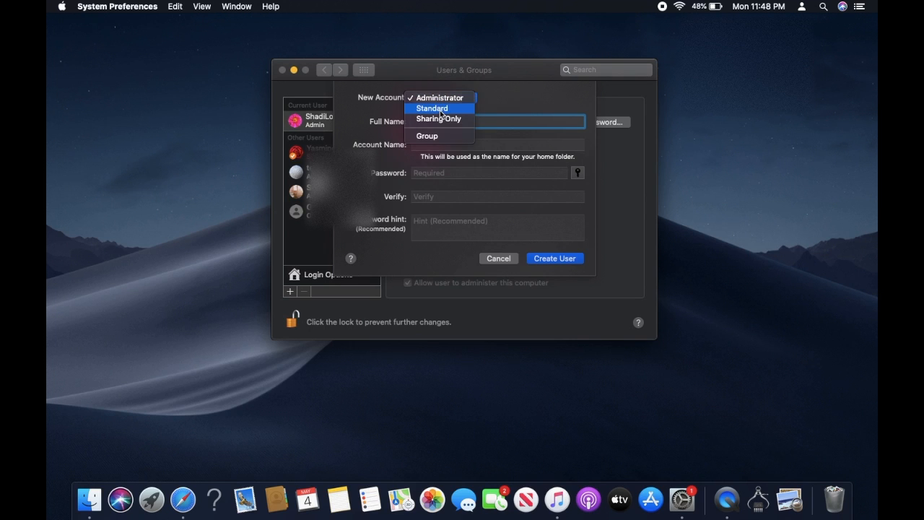
{"action": "left_click", "coordinate": [440, 109]}
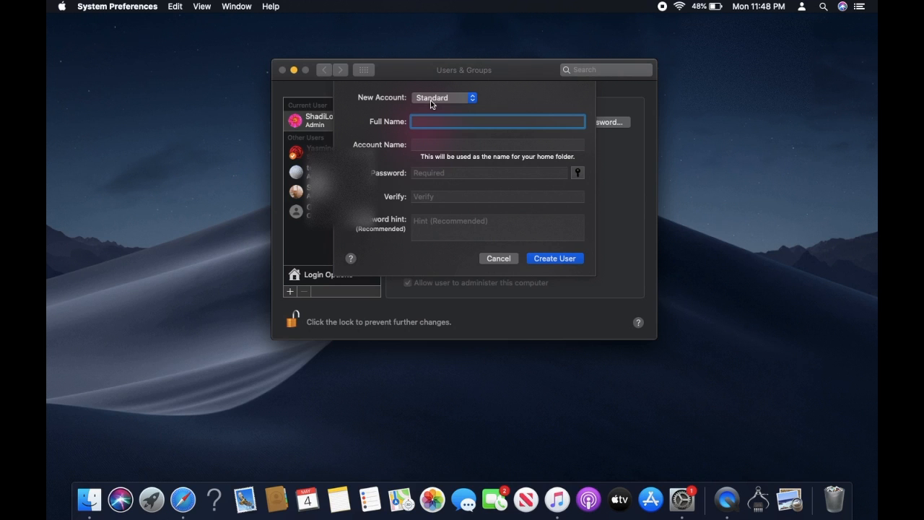
{"action": "left_click", "coordinate": [431, 101]}
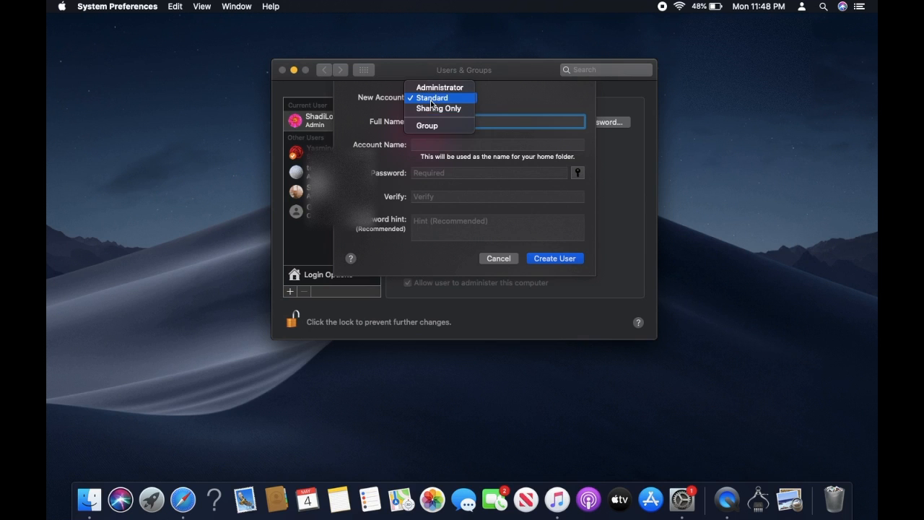
{"action": "left_click", "coordinate": [427, 88]}
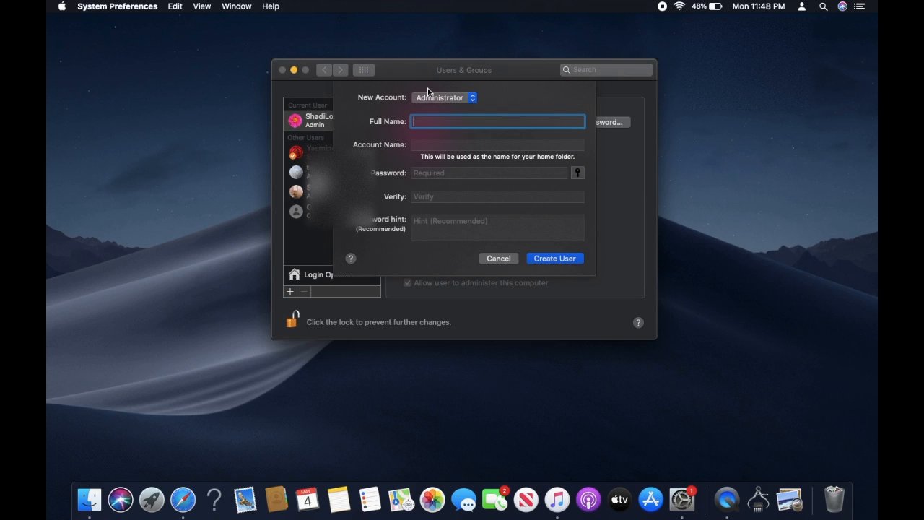
Step: Enter full name Test1, keep account name test1, and enter and verify the password
{"action": "type", "text": "Test1"}
{"action": "left_click", "coordinate": [426, 144]}
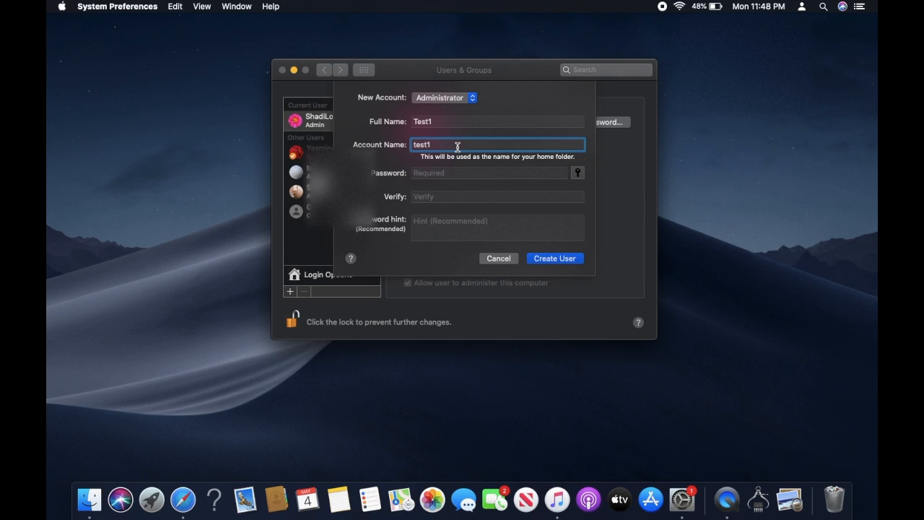
{"action": "left_click", "coordinate": [454, 173]}
{"action": "type", "text": "1234"}
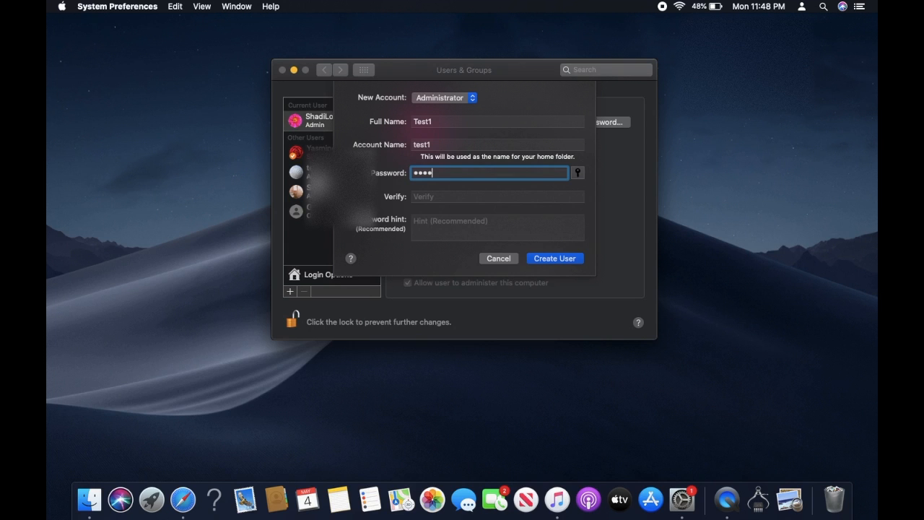
{"action": "left_click", "coordinate": [445, 196]}
{"action": "type", "text": "1234"}
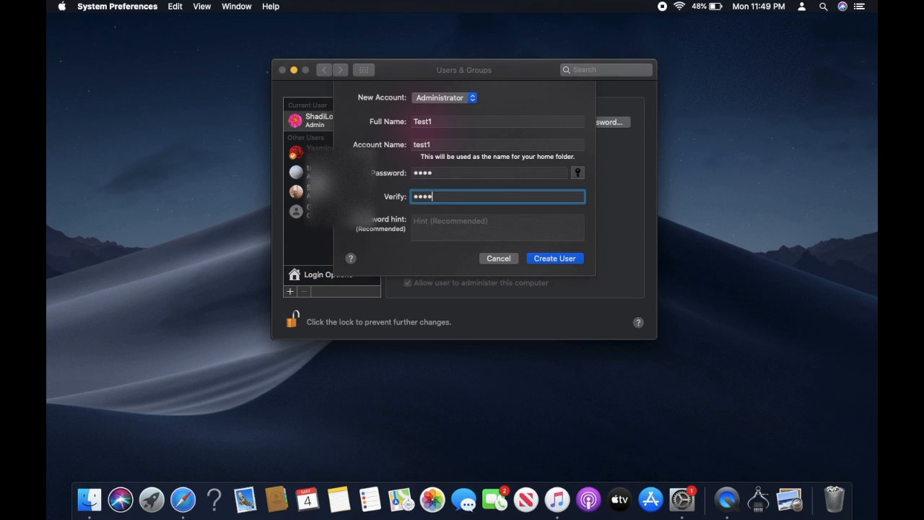
Step: Leave the password hint blank, confirm the Administrator type, and create the Test1 user
{"action": "left_click", "coordinate": [438, 230]}
{"action": "type", "text": "dfsdjfsdj"}
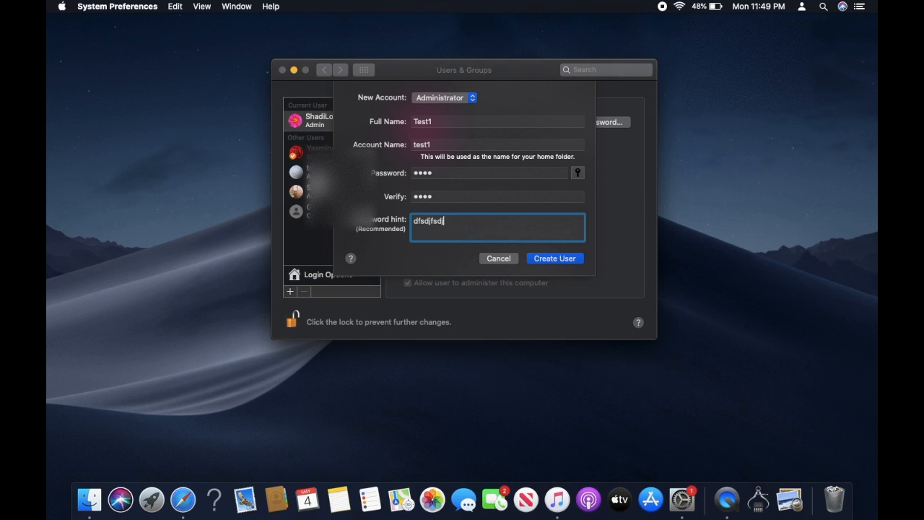
{"action": "key", "text": "BackSpace"}
{"action": "key", "text": "BackSpace"}
{"action": "key", "text": "BackSpace"}
{"action": "key", "text": "BackSpace"}
{"action": "key", "text": "BackSpace"}
{"action": "key", "text": "BackSpace"}
{"action": "left_click", "coordinate": [458, 101]}
{"action": "left_click", "coordinate": [458, 98]}
{"action": "left_click", "coordinate": [444, 101]}
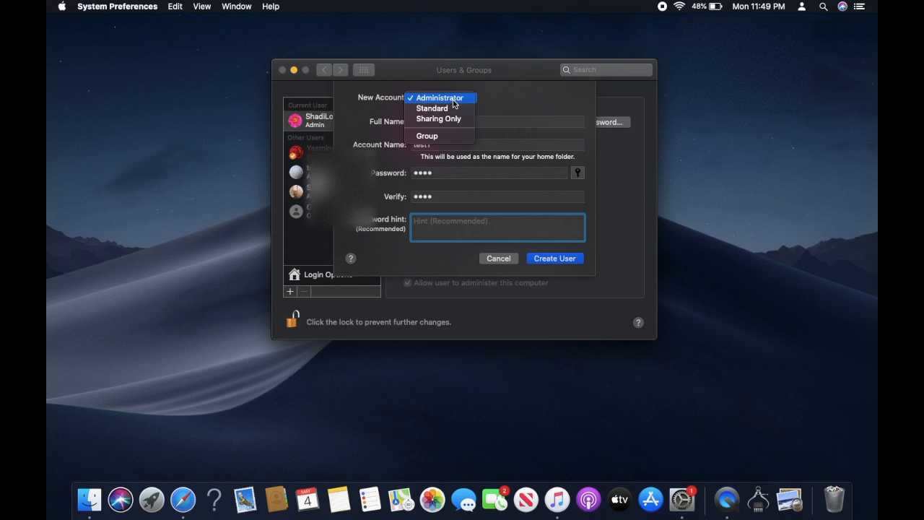
{"action": "left_click", "coordinate": [454, 101]}
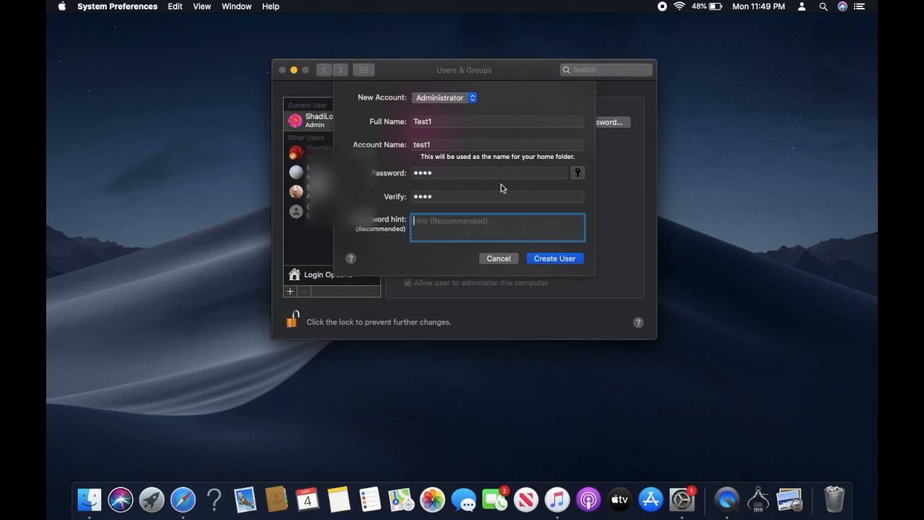
{"action": "left_click", "coordinate": [553, 258]}
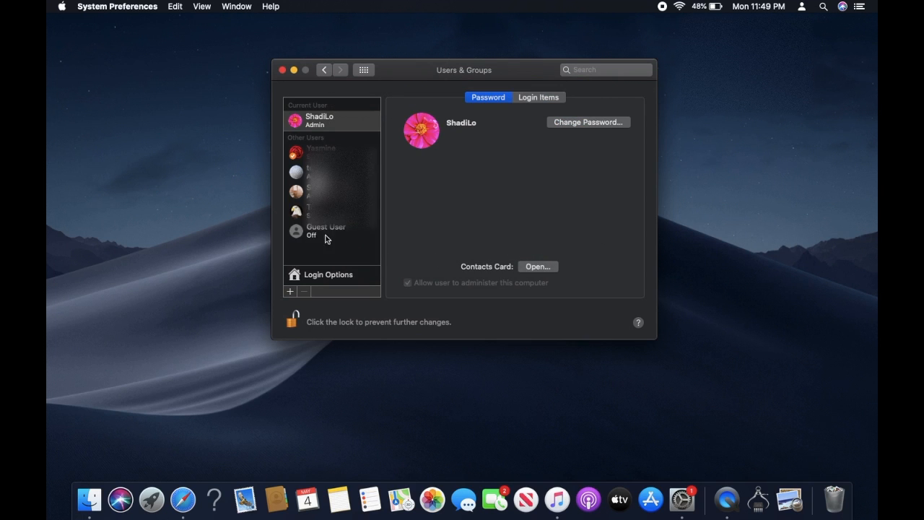
Step: Review the new Test1 account, then show the fast user switching menu in the menu bar
{"action": "left_click", "coordinate": [310, 211]}
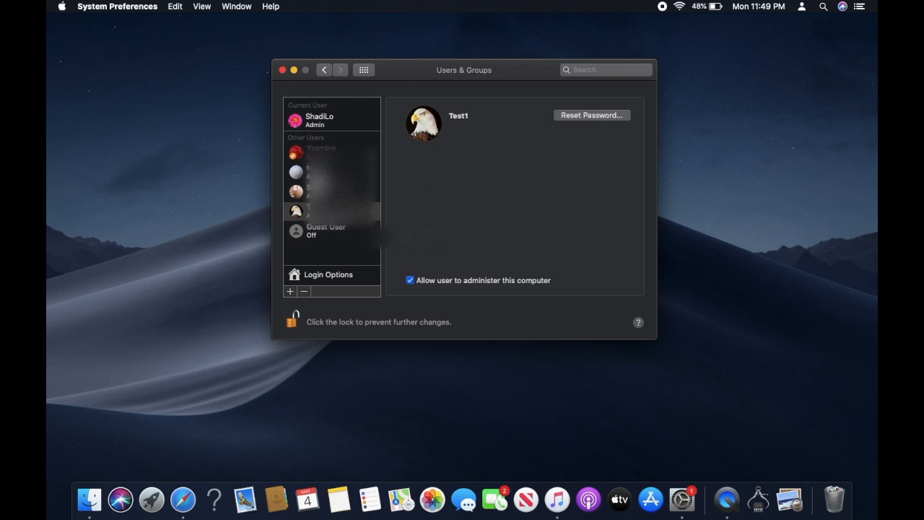
{"action": "left_click", "coordinate": [325, 71]}
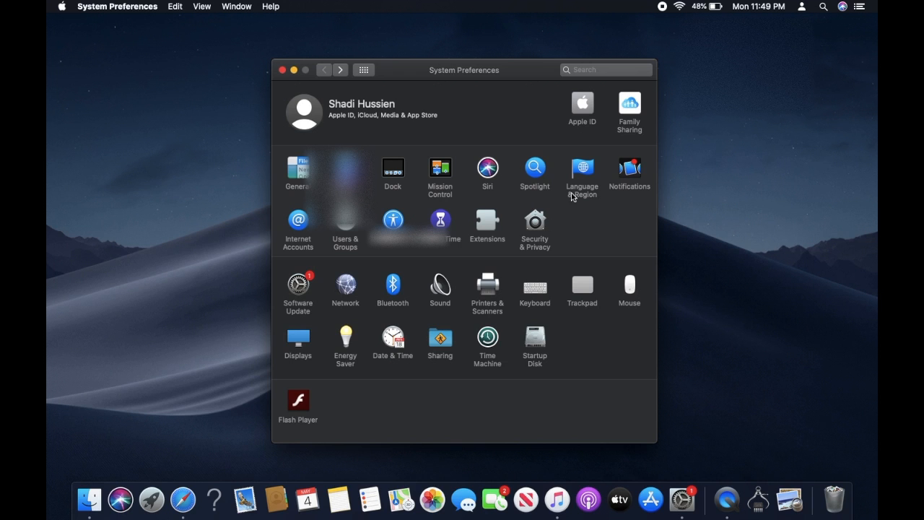
{"action": "left_click", "coordinate": [345, 228]}
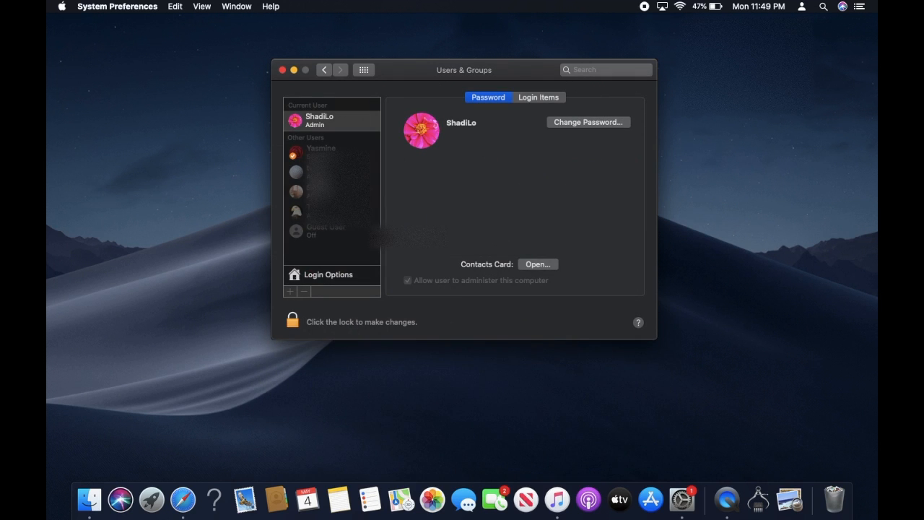
{"action": "left_click", "coordinate": [803, 8]}
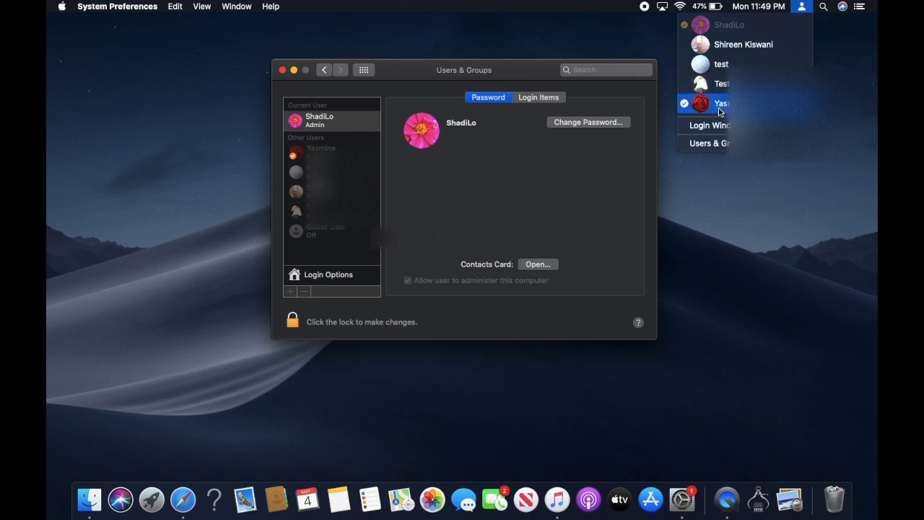
Step: Go to Login Options and unlock the settings with the admin password
{"action": "left_click", "coordinate": [743, 179]}
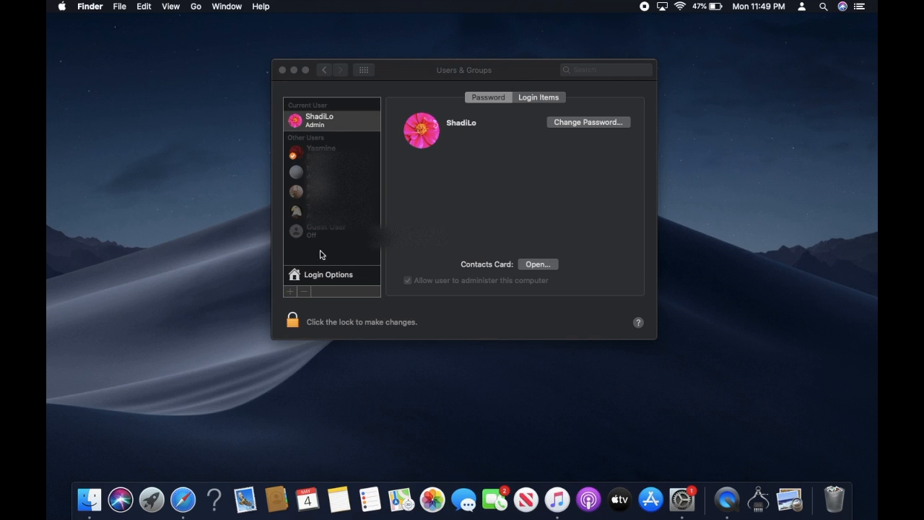
{"action": "left_click", "coordinate": [324, 279]}
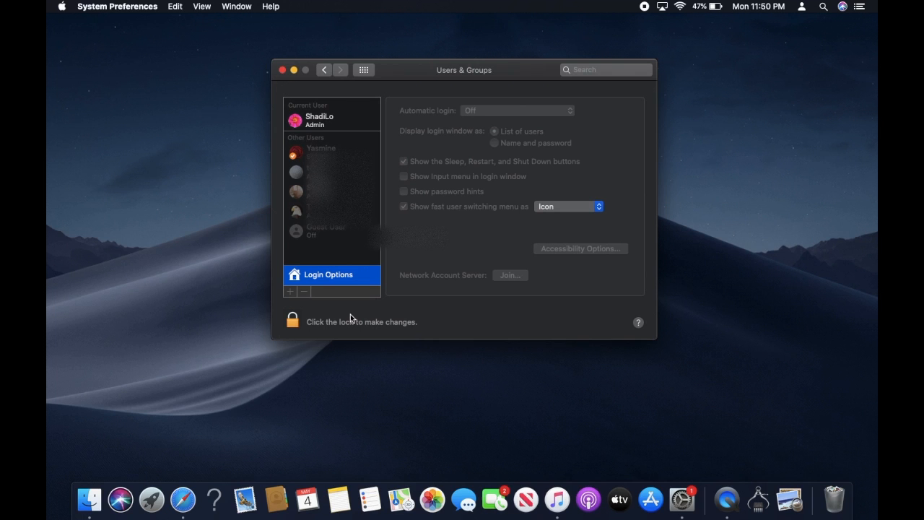
{"action": "left_click", "coordinate": [292, 324]}
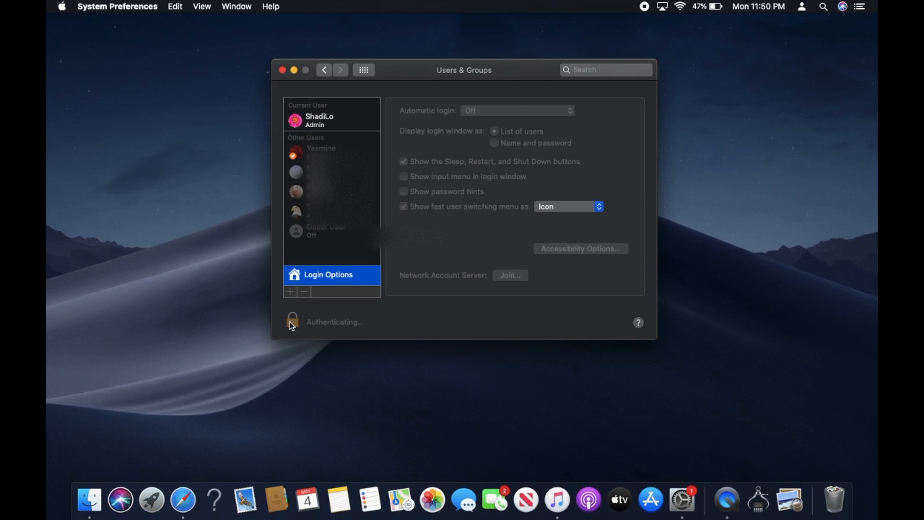
{"action": "type", "text": "****"}
{"action": "key", "text": "Return"}
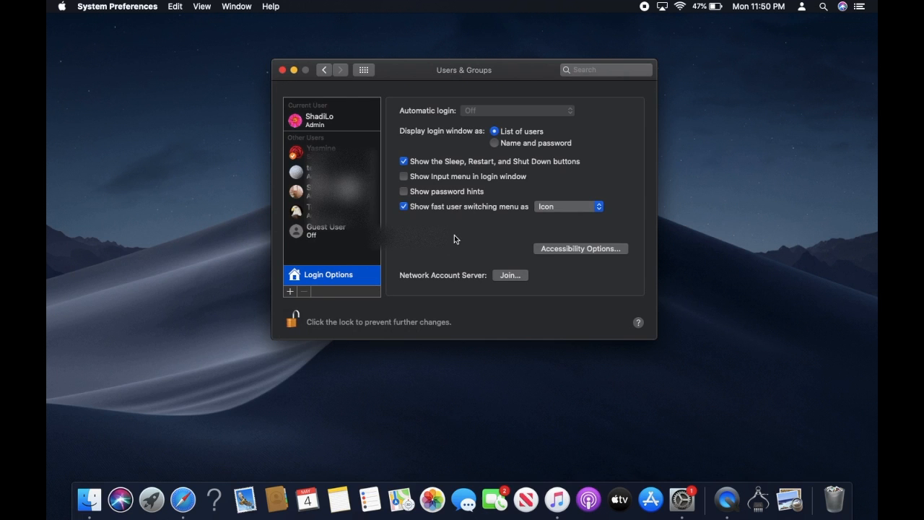
Step: Enable the fast user switching menu, trying each style, settle on Icon, and lock the settings
{"action": "left_click", "coordinate": [403, 207]}
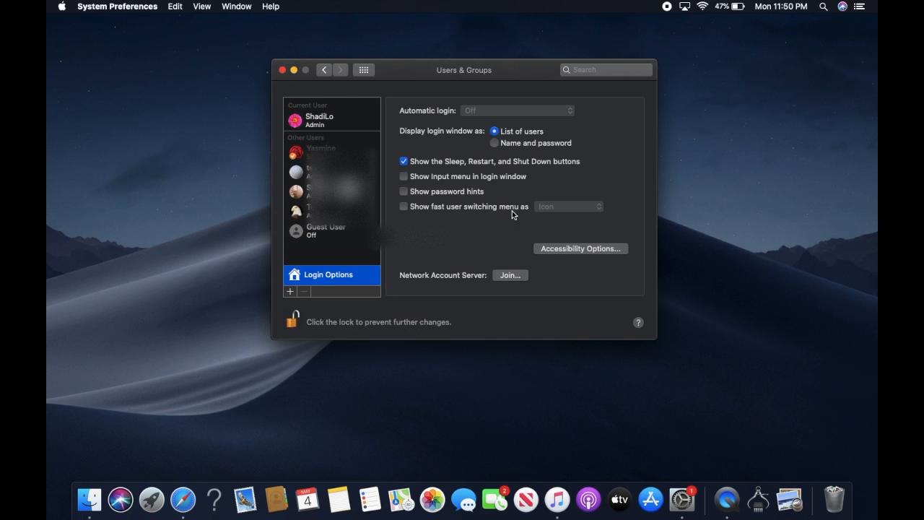
{"action": "left_click", "coordinate": [403, 207]}
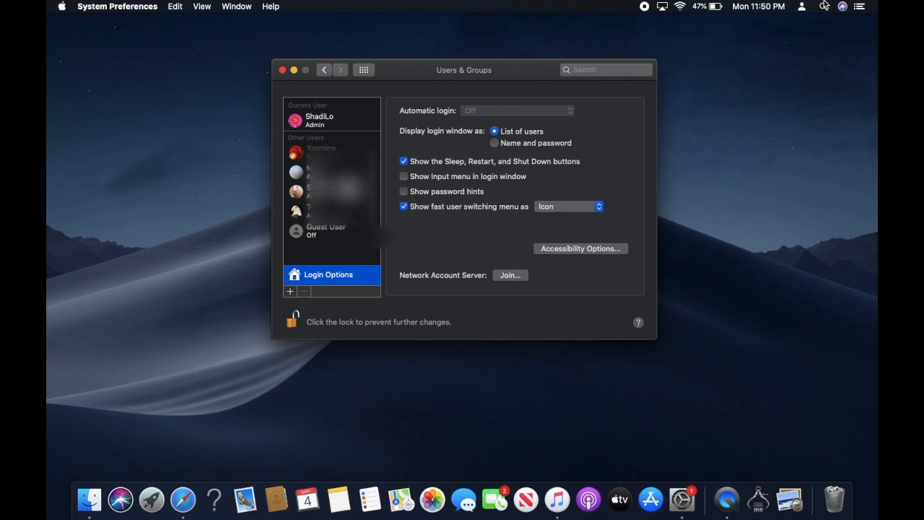
{"action": "left_click", "coordinate": [594, 208]}
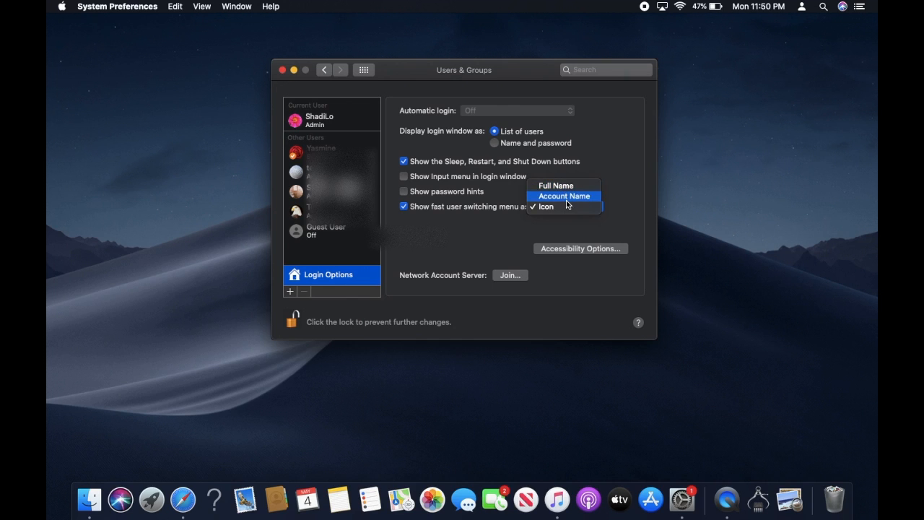
{"action": "left_click", "coordinate": [568, 196]}
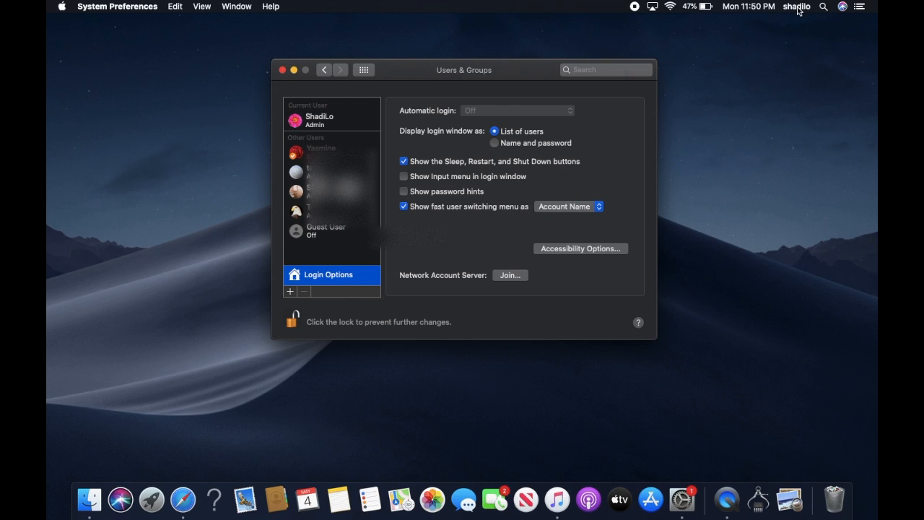
{"action": "left_click", "coordinate": [580, 213]}
{"action": "left_click", "coordinate": [578, 193]}
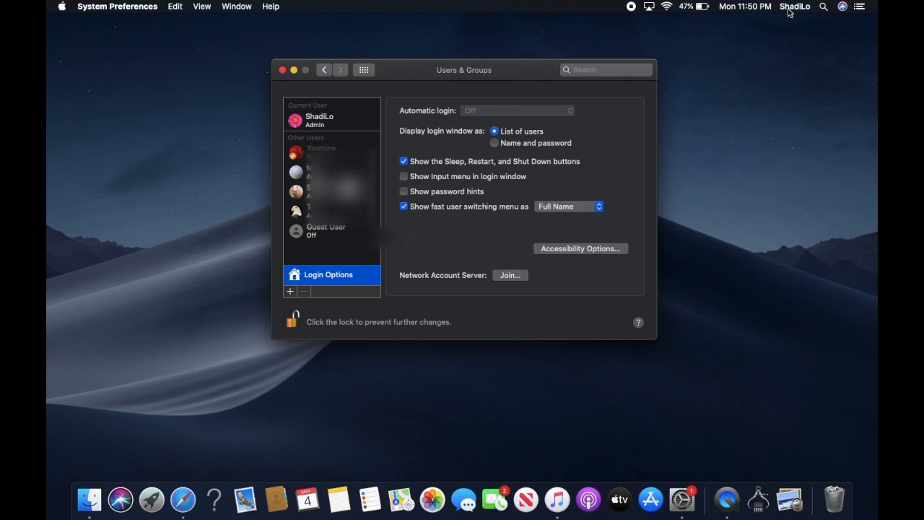
{"action": "left_click", "coordinate": [559, 211]}
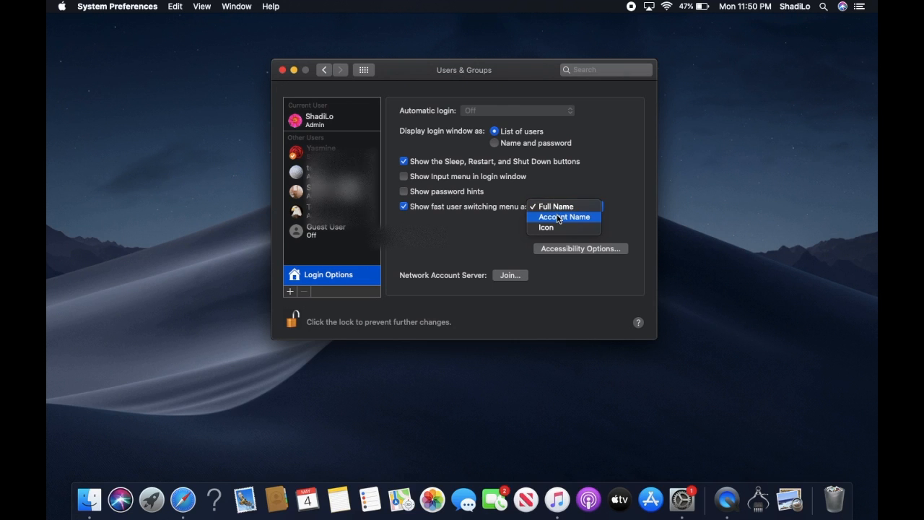
{"action": "left_click", "coordinate": [558, 217]}
{"action": "left_click", "coordinate": [565, 209]}
{"action": "left_click", "coordinate": [562, 221]}
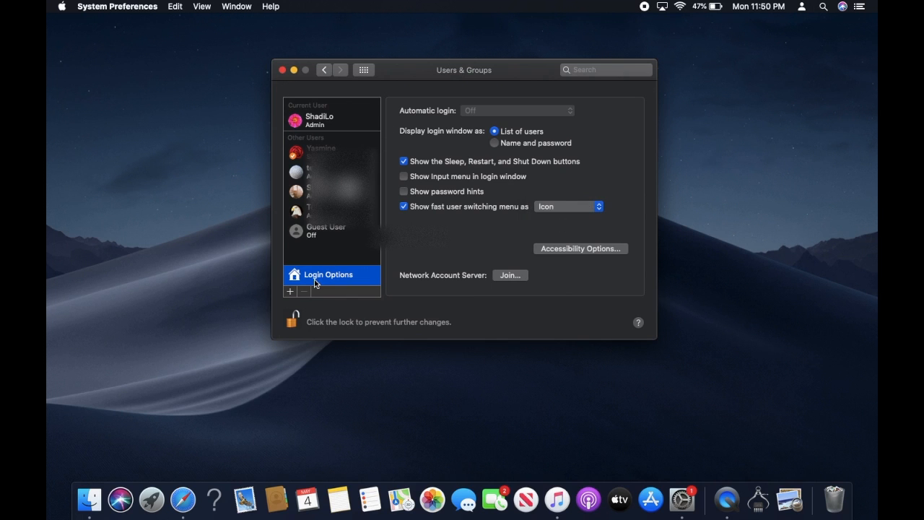
{"action": "left_click", "coordinate": [293, 318]}
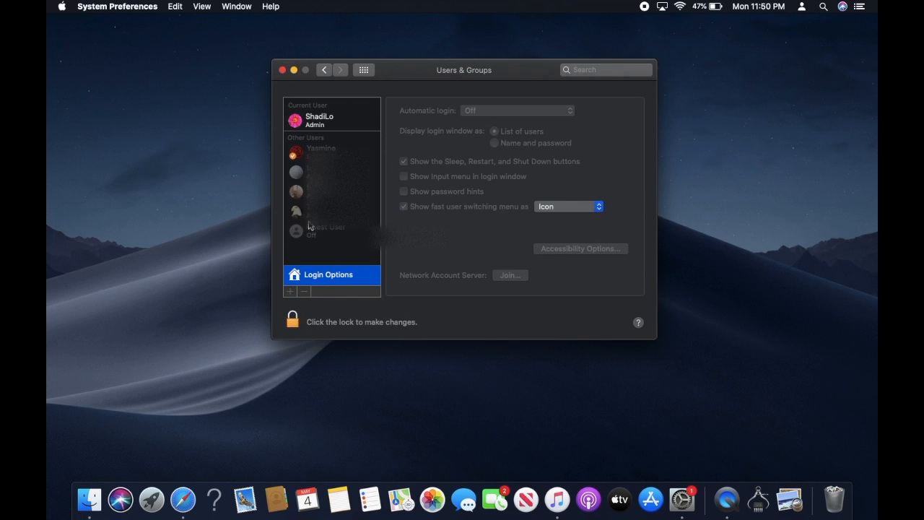
Step: Switch to the Test1 user via the menu bar and log in with its password
{"action": "left_click", "coordinate": [802, 7]}
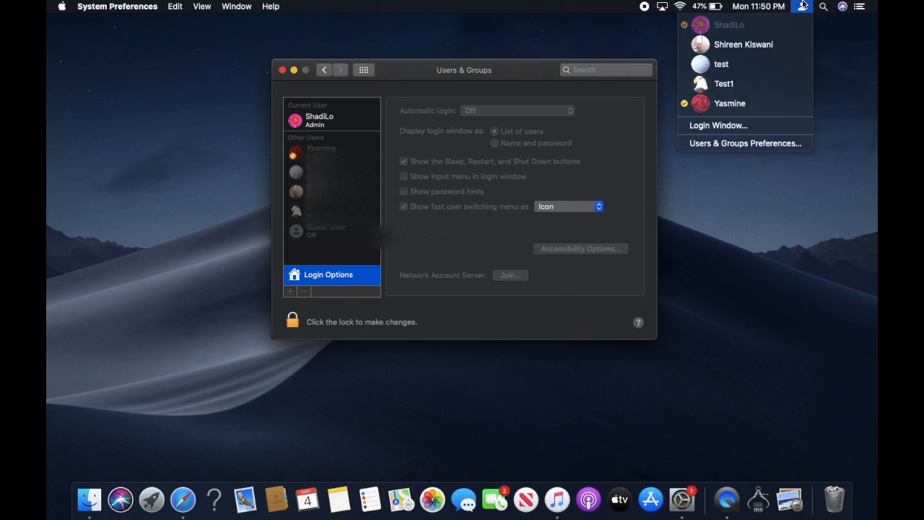
{"action": "left_click", "coordinate": [752, 80]}
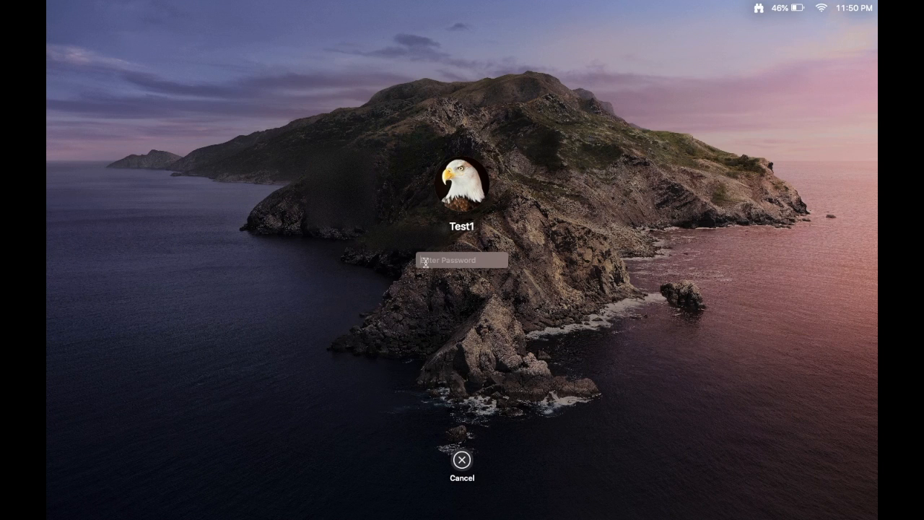
{"action": "type", "text": "a"}
{"action": "key", "text": "Return"}
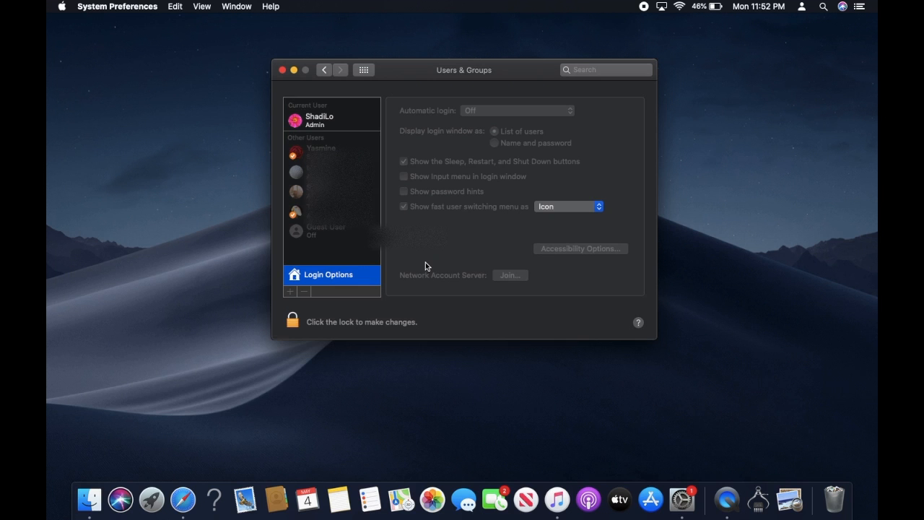
Step: Return to the Show All preferences grid and close the System Preferences window
{"action": "left_click", "coordinate": [324, 70]}
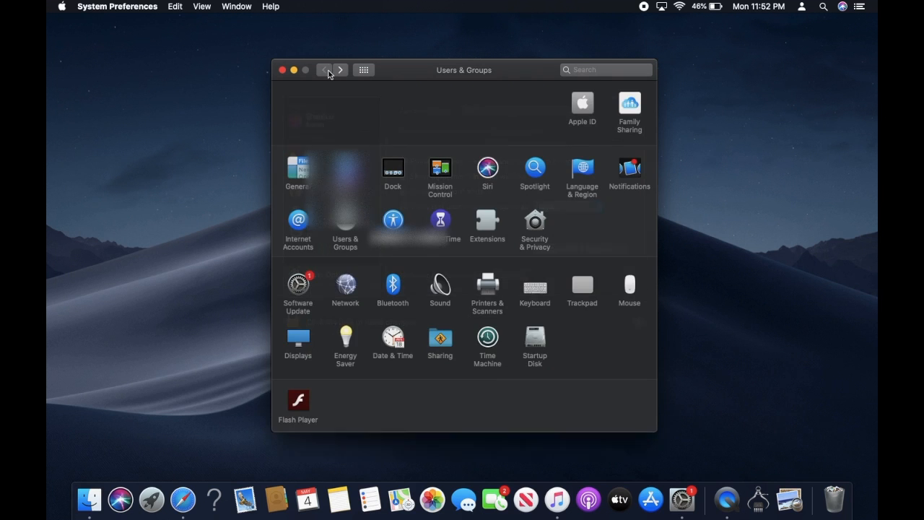
{"action": "left_click", "coordinate": [282, 70]}
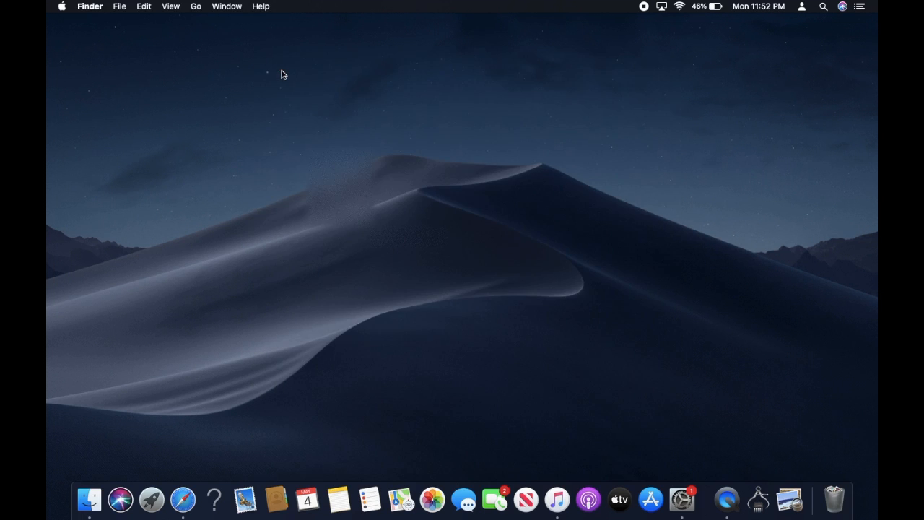